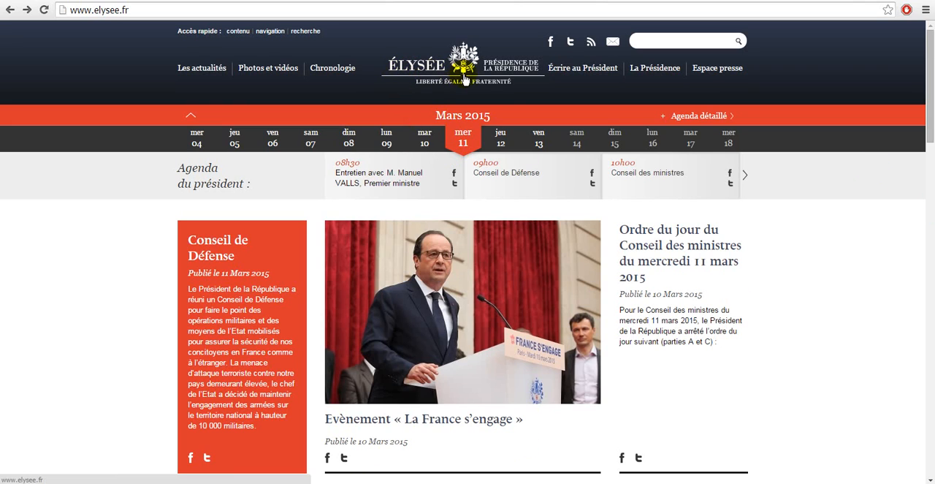
# - Open the tribute speech published on 07 Mars 2015 from the Élysée site's Déclarations/Discours section
pyautogui.moveTo(932, 109); pyautogui.dragTo(927, 456)
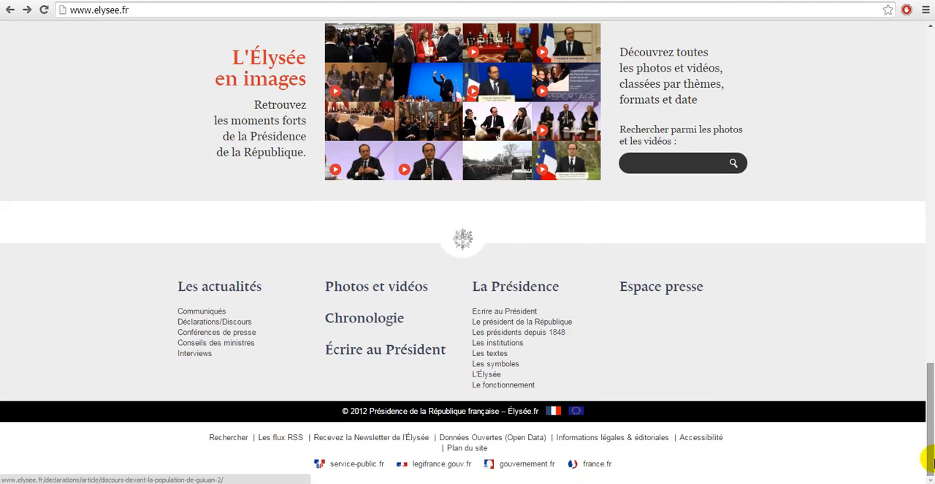
pyautogui.click(230, 325)
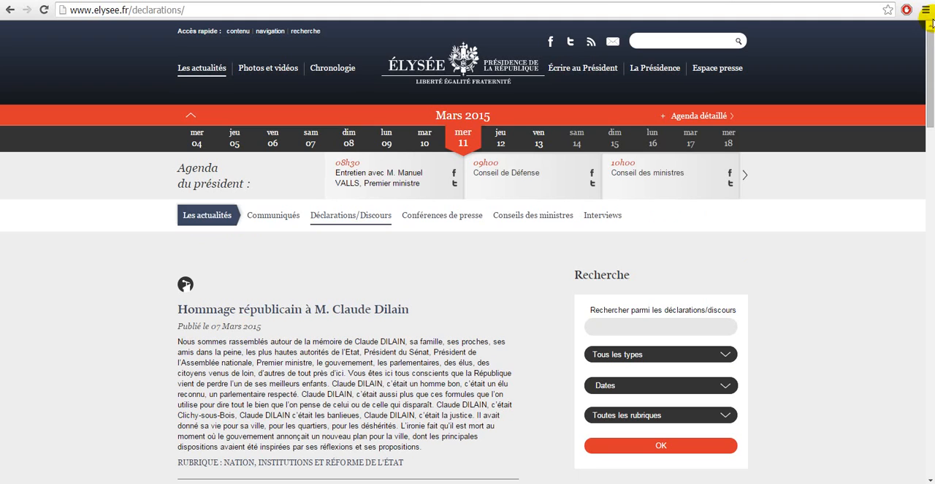
pyautogui.scroll(-2, 927, 46)
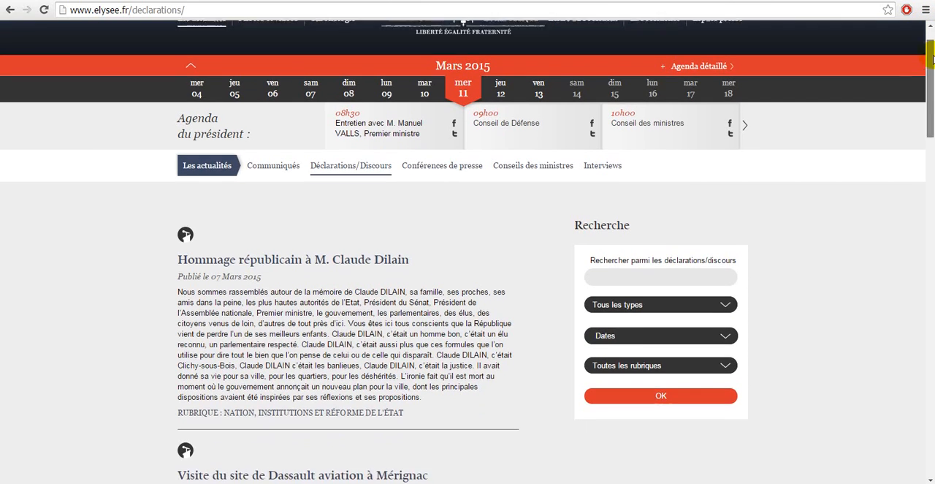
pyautogui.click(303, 159)
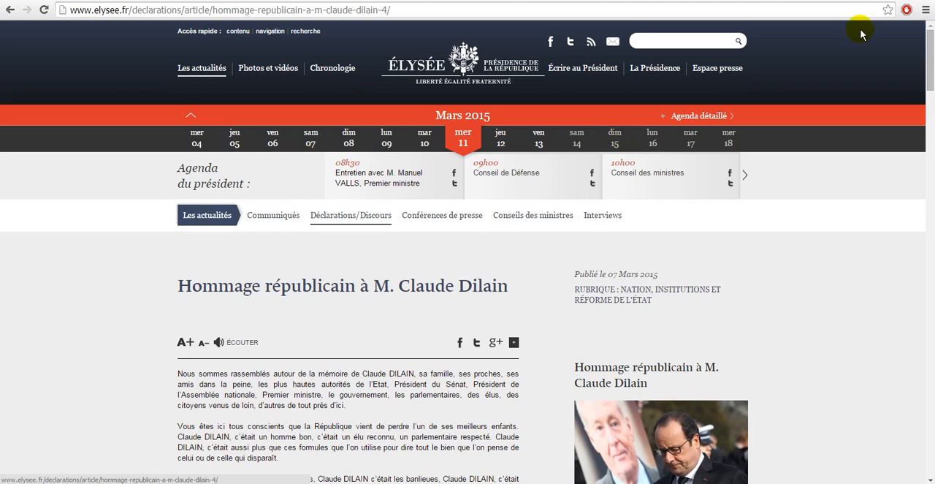
# - Copy the first four paragraphs of the speech, from "Nous sommes rassemblés" to "confiance dans la République"
pyautogui.scroll(-4, 932, 51)
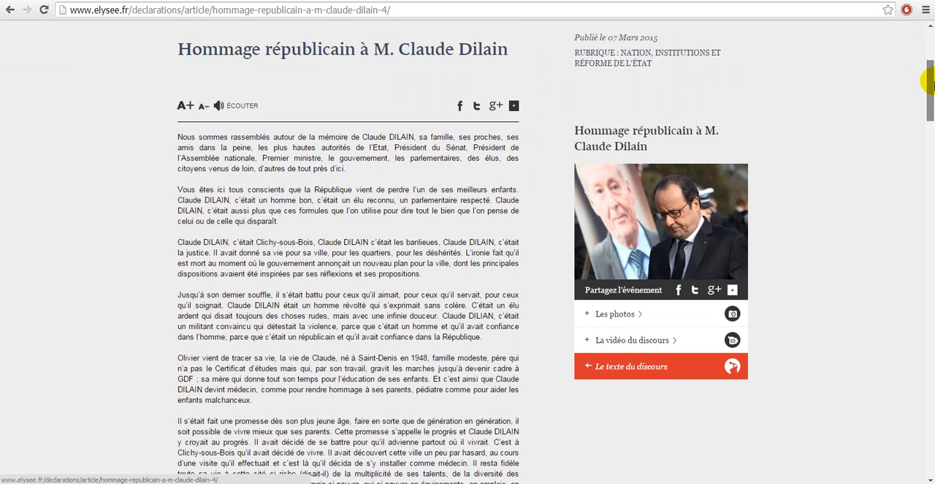
pyautogui.moveTo(176, 92); pyautogui.dragTo(495, 291)
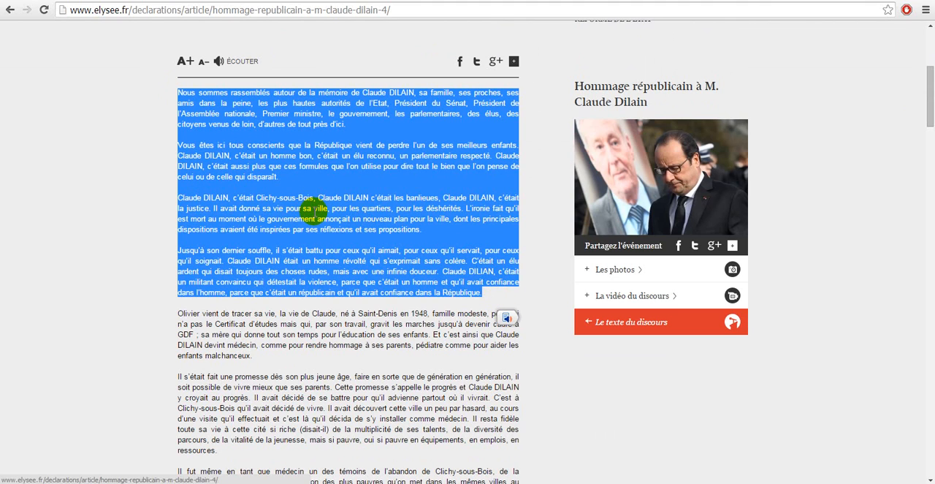
pyautogui.rightClick(314, 212)
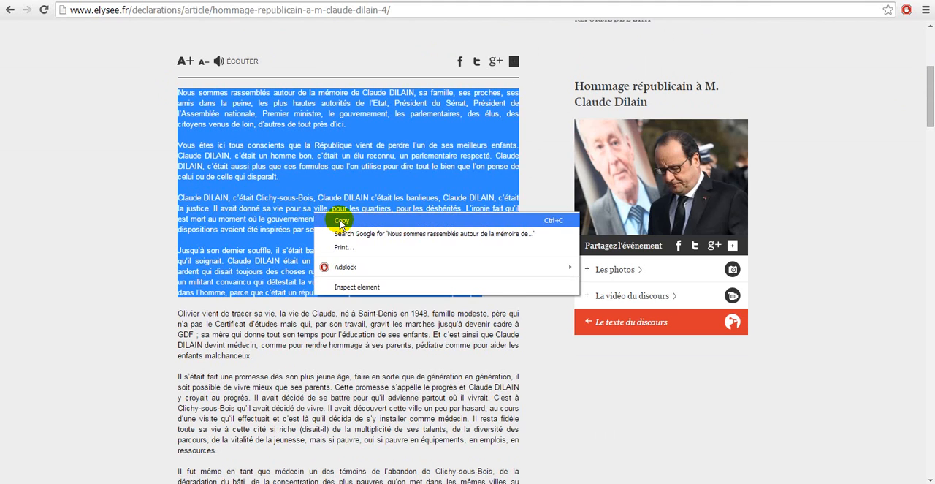
pyautogui.click(340, 222)
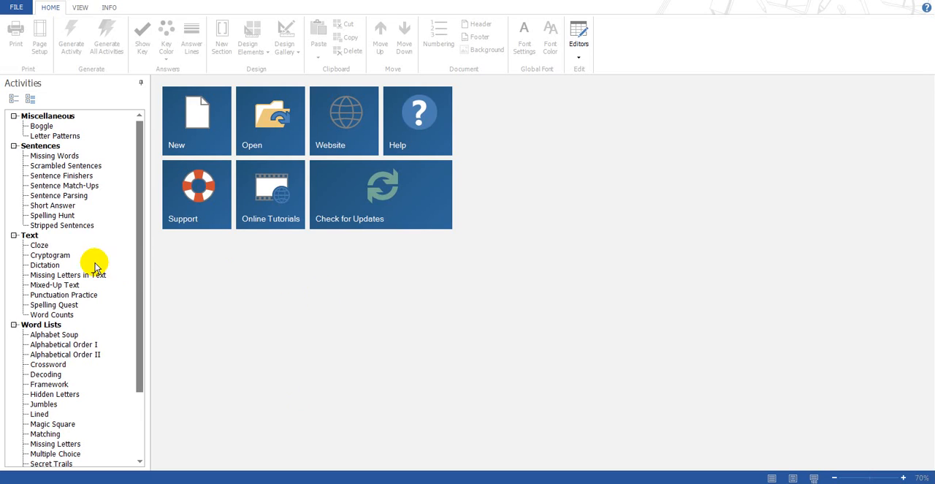
# - Switch to Vocabulary Worksheet Factory, create a Cloze activity and paste the copied speech unformatted into its Paragraph1 text
pyautogui.doubleClick(35, 246)
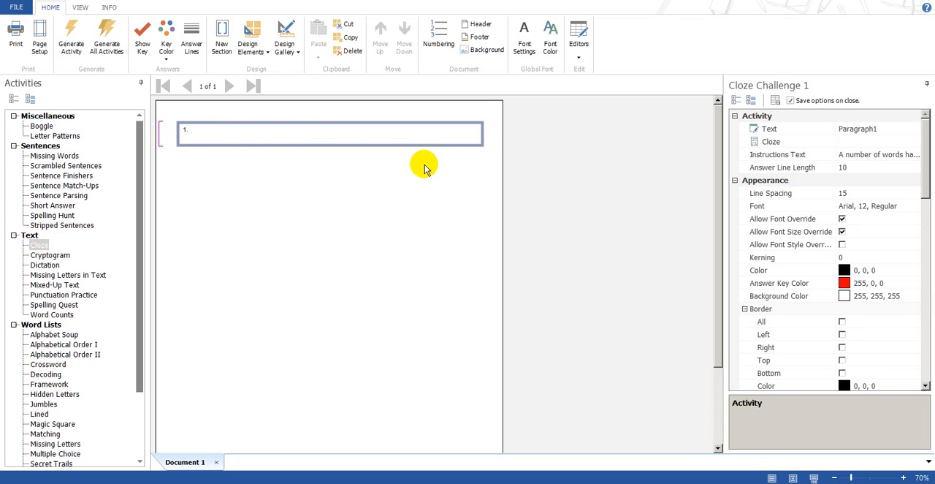
pyautogui.click(885, 129)
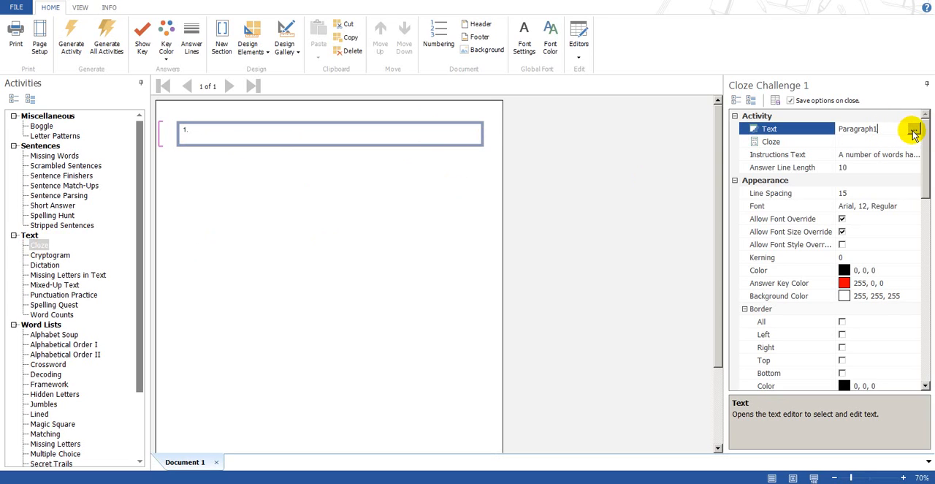
pyautogui.click(914, 129)
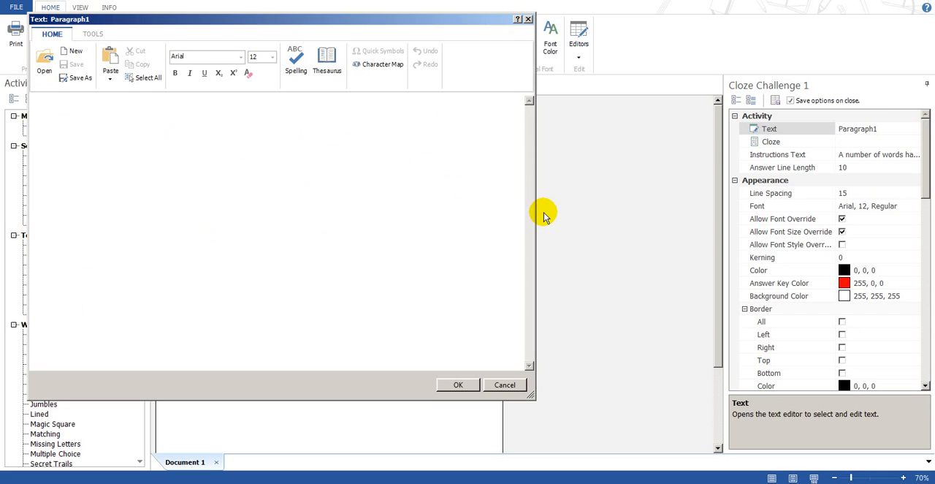
pyautogui.rightClick(263, 202)
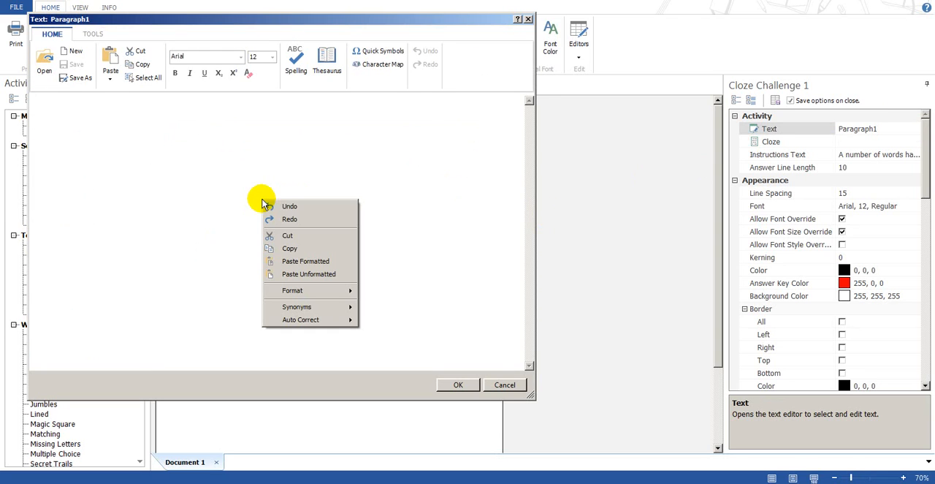
pyautogui.click(309, 274)
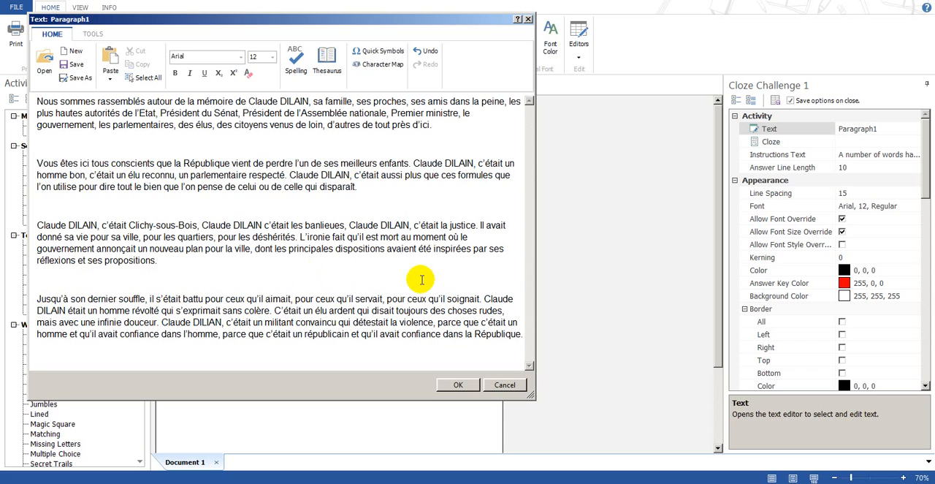
# - Delete the extra blank lines between the pasted paragraphs and accept the text, saving the changes to the current file
pyautogui.click(35, 295)
pyautogui.click(35, 296)
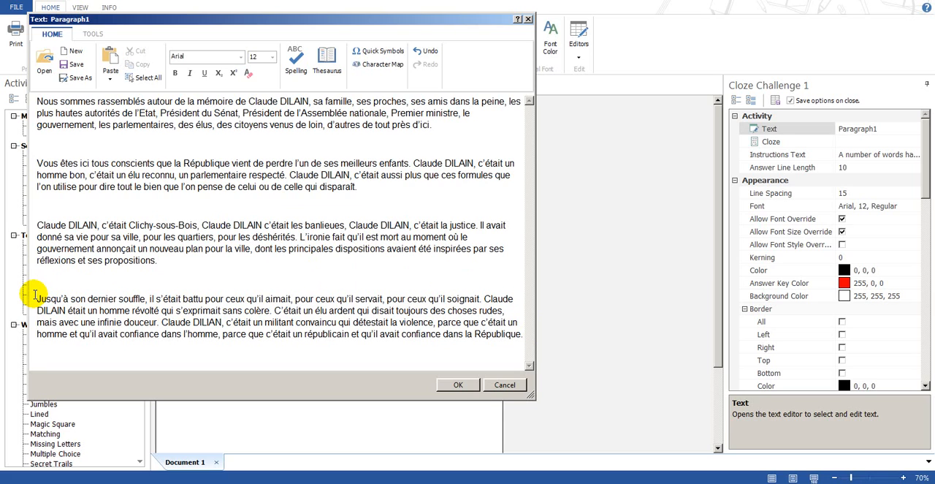
pyautogui.press('BackSpace')
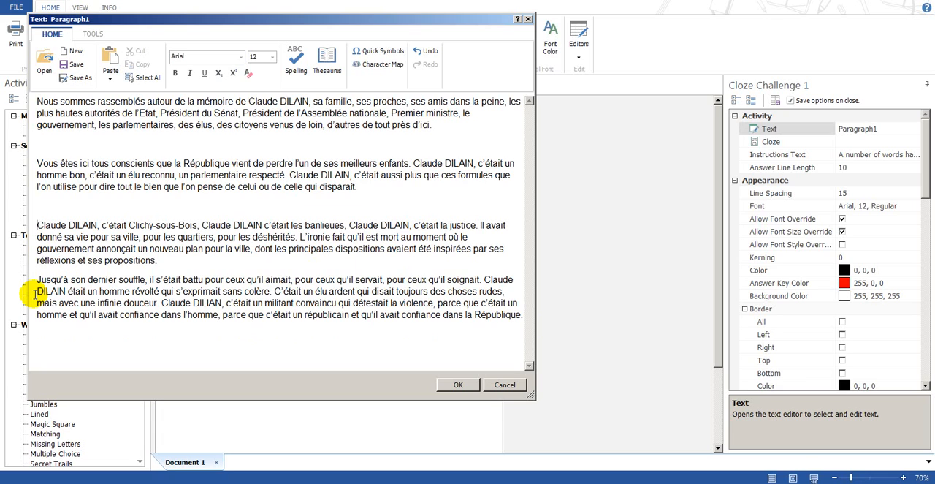
pyautogui.press('BackSpace')
pyautogui.press('BackSpace')
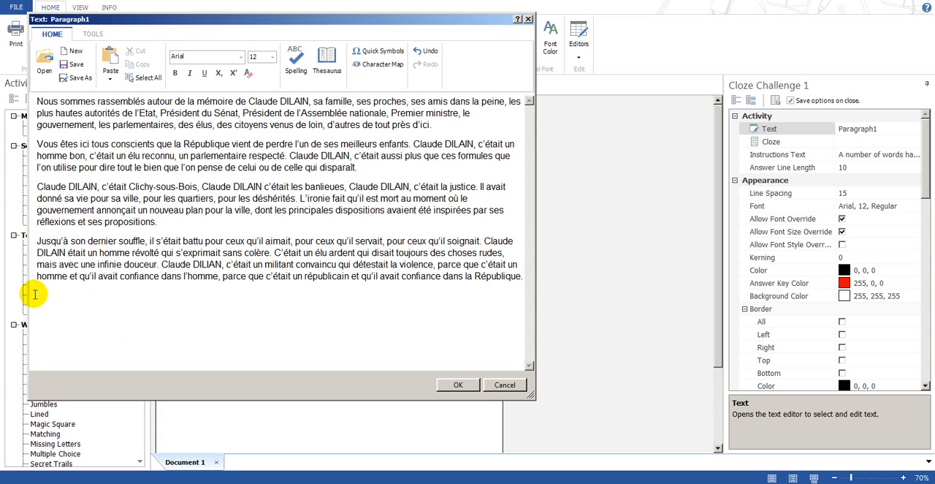
pyautogui.click(453, 384)
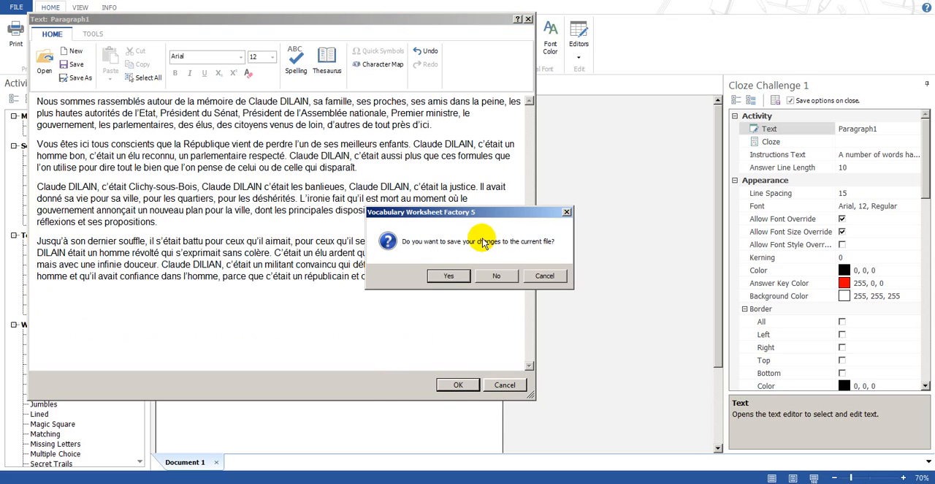
pyautogui.click(448, 277)
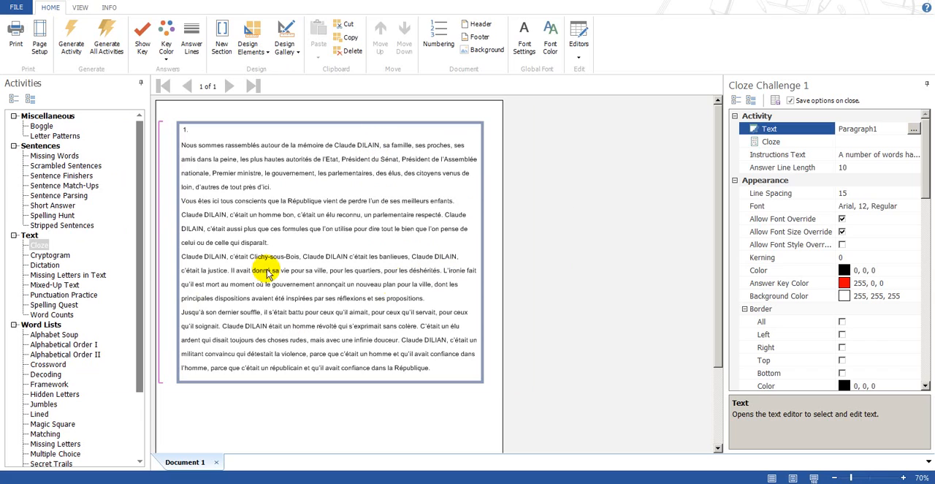
# - In the activity's cloze editor, mark the words rassemblés, vient, donné, aimait, respecté and infinie for removal
pyautogui.click(851, 143)
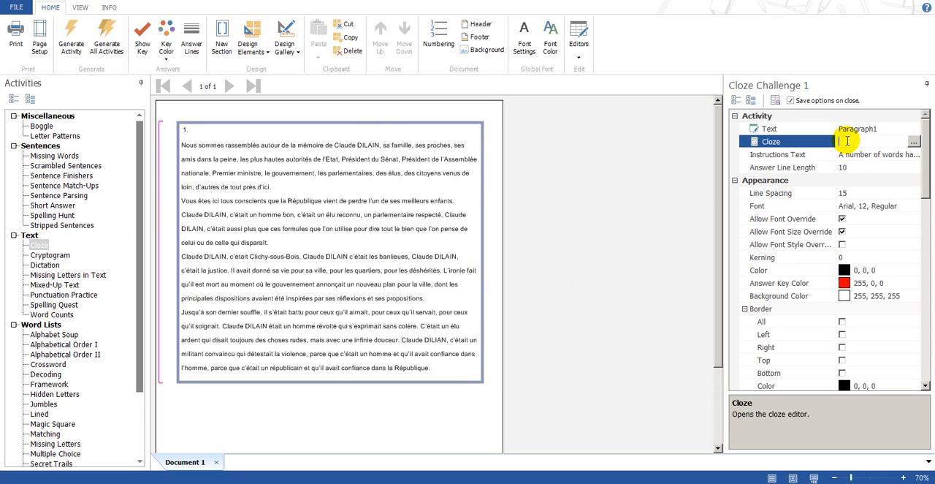
pyautogui.click(915, 143)
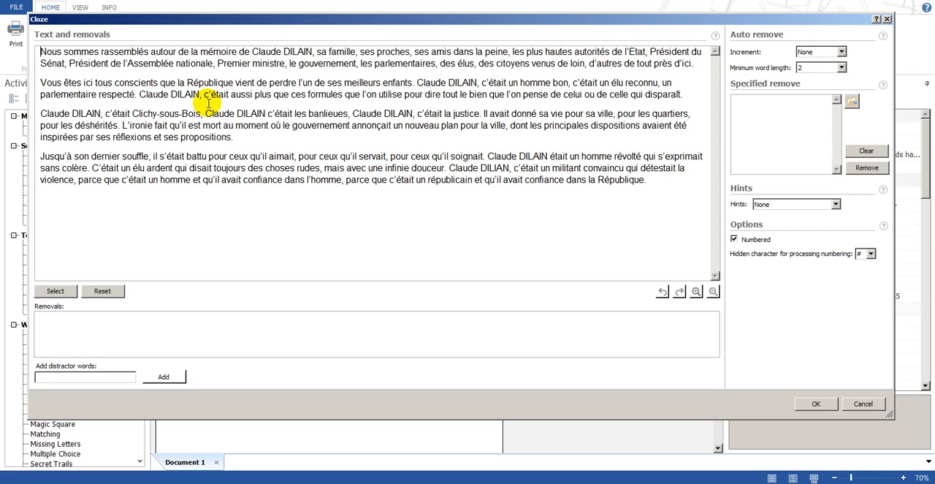
pyautogui.doubleClick(121, 53)
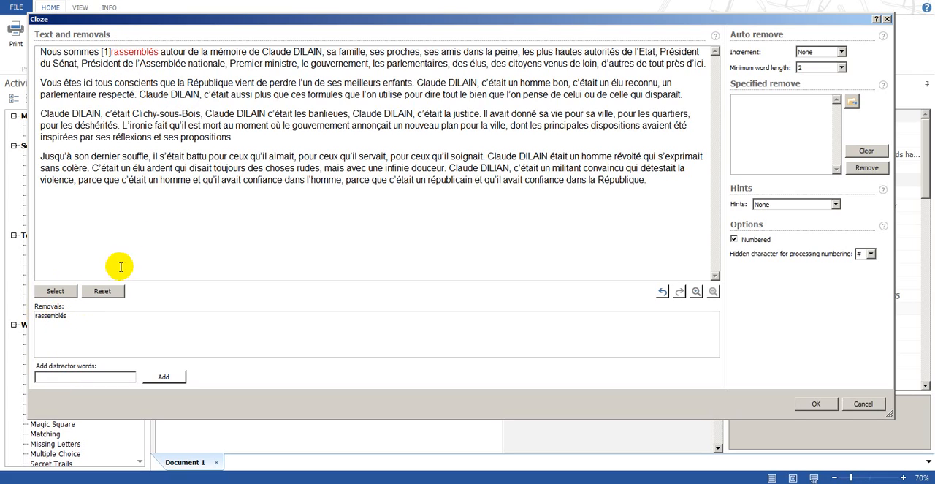
pyautogui.doubleClick(249, 83)
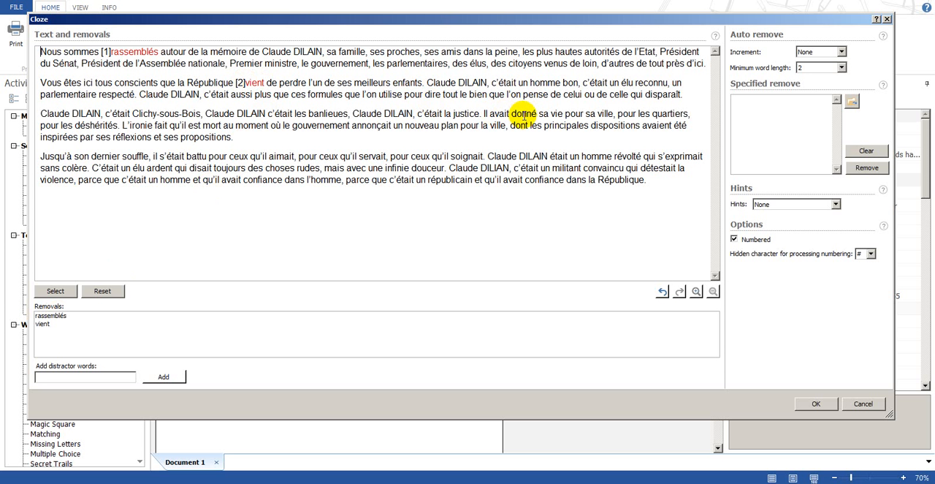
pyautogui.doubleClick(524, 114)
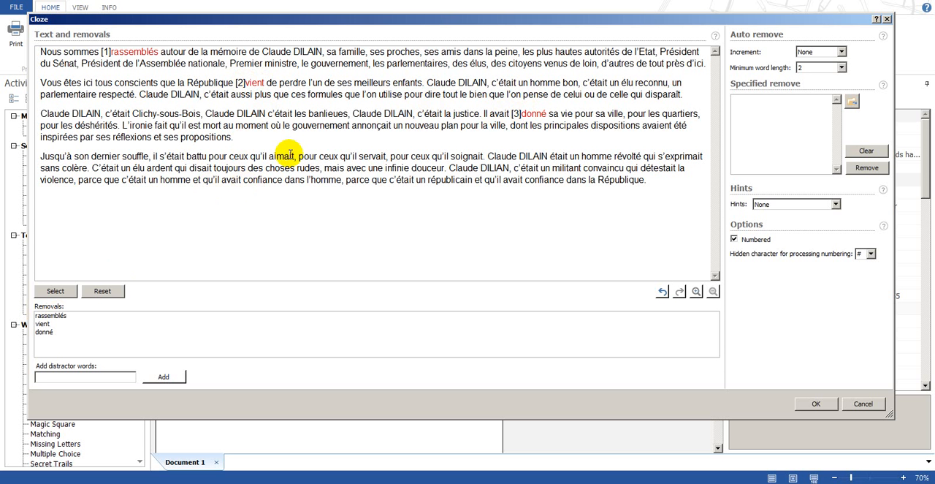
pyautogui.doubleClick(280, 156)
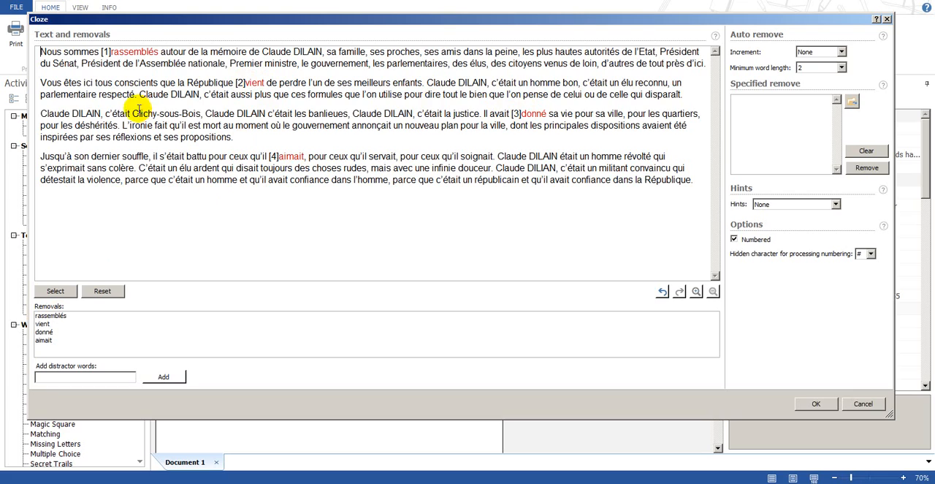
pyautogui.doubleClick(117, 94)
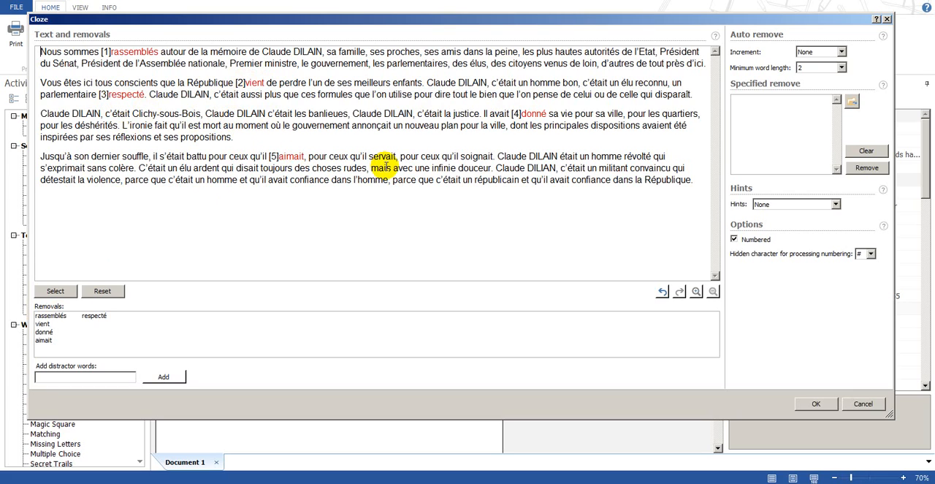
pyautogui.doubleClick(442, 169)
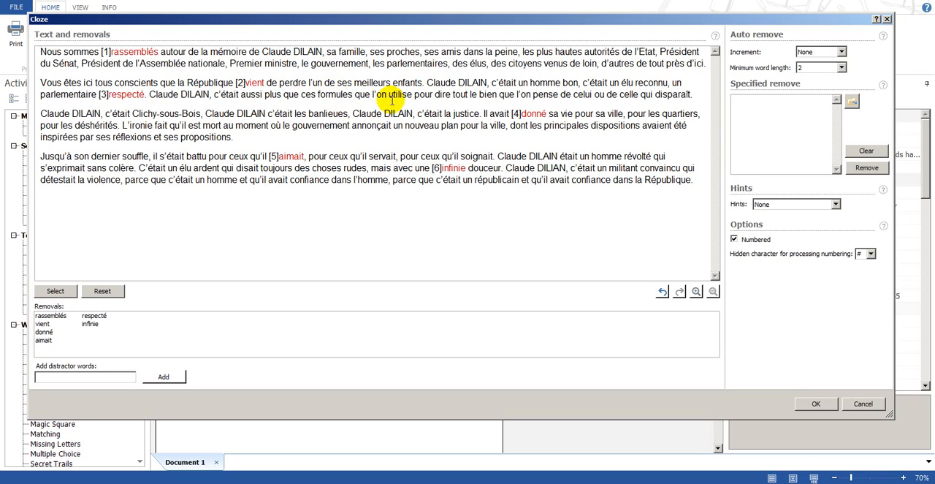
# - Also remove parlementaires, celle, gouvernement, parce, républicain, nouveau and both instances of confiance in the last paragraph, and apply the cloze removals
pyautogui.doubleClick(419, 63)
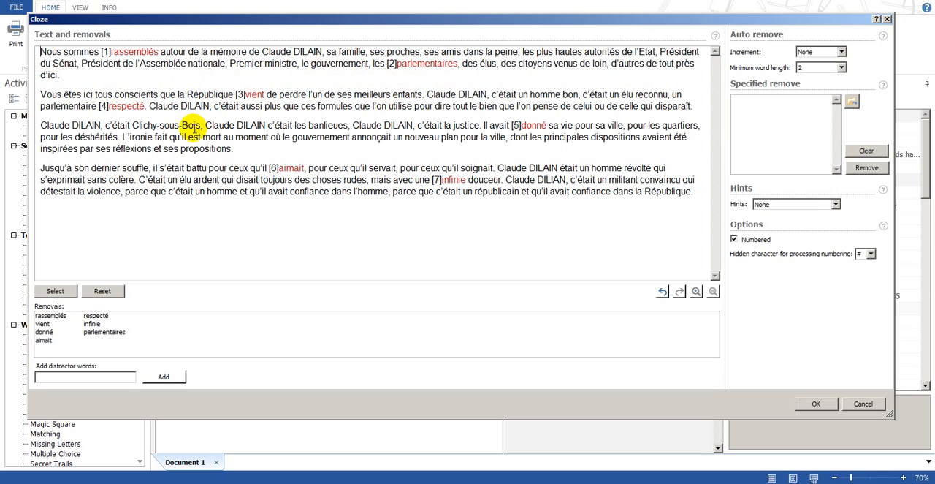
pyautogui.doubleClick(630, 106)
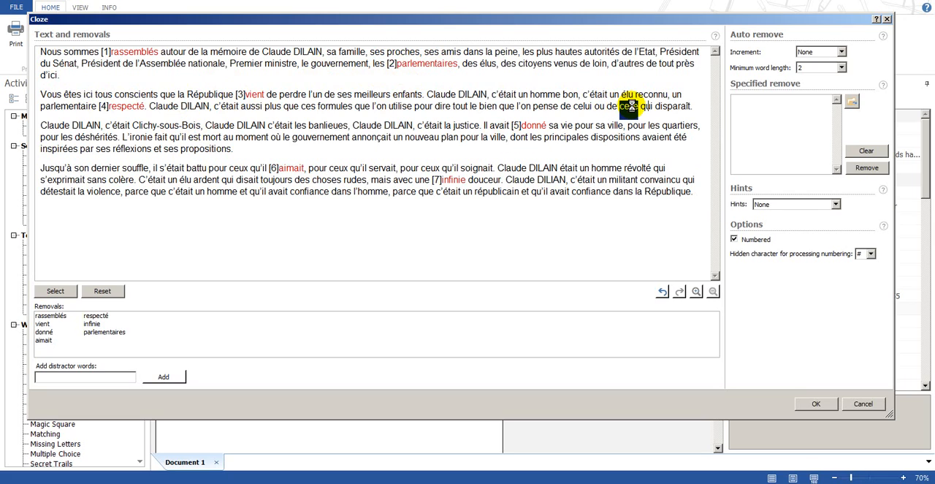
pyautogui.doubleClick(330, 138)
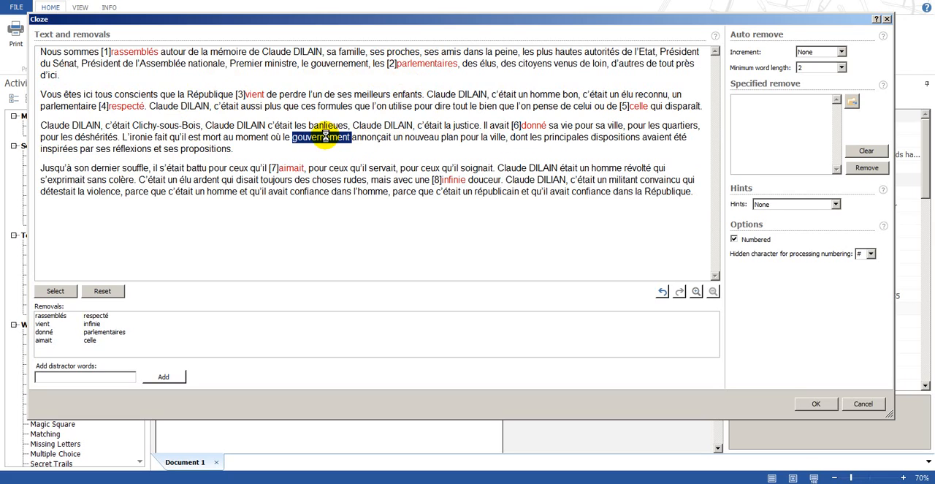
pyautogui.doubleClick(139, 194)
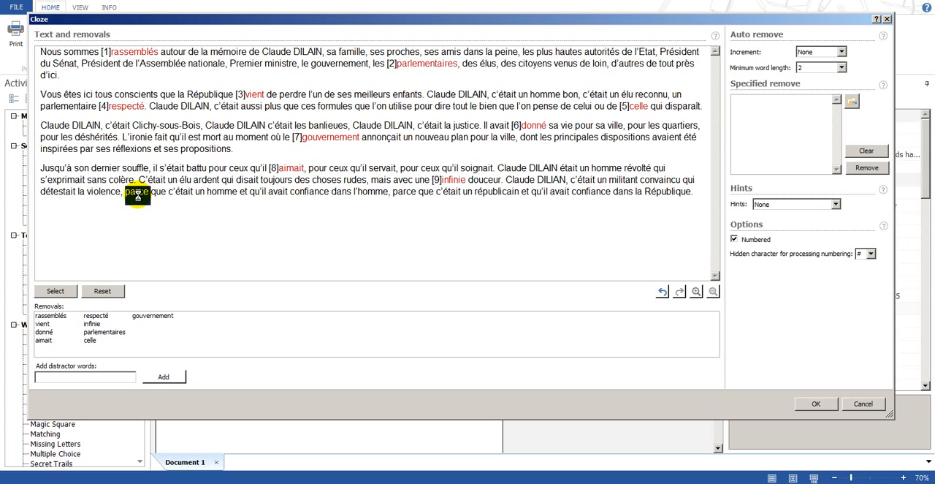
pyautogui.doubleClick(324, 193)
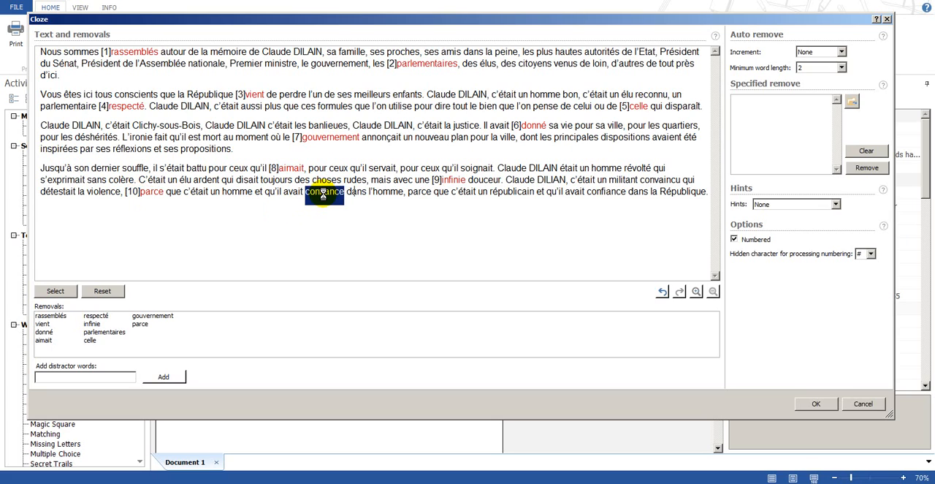
pyautogui.doubleClick(518, 195)
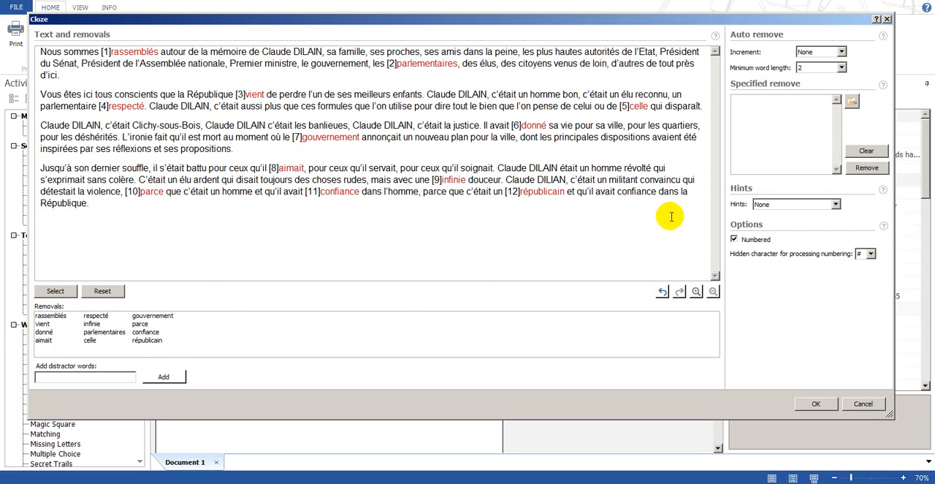
pyautogui.doubleClick(638, 195)
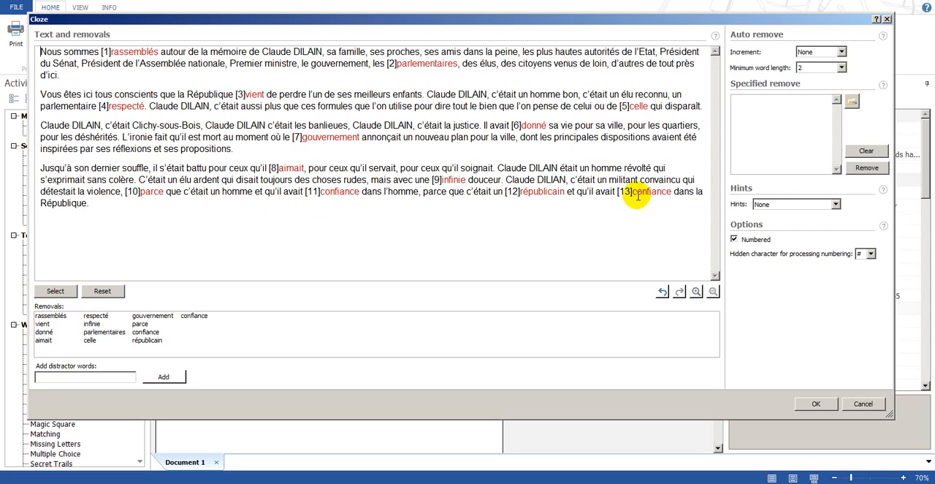
pyautogui.doubleClick(434, 138)
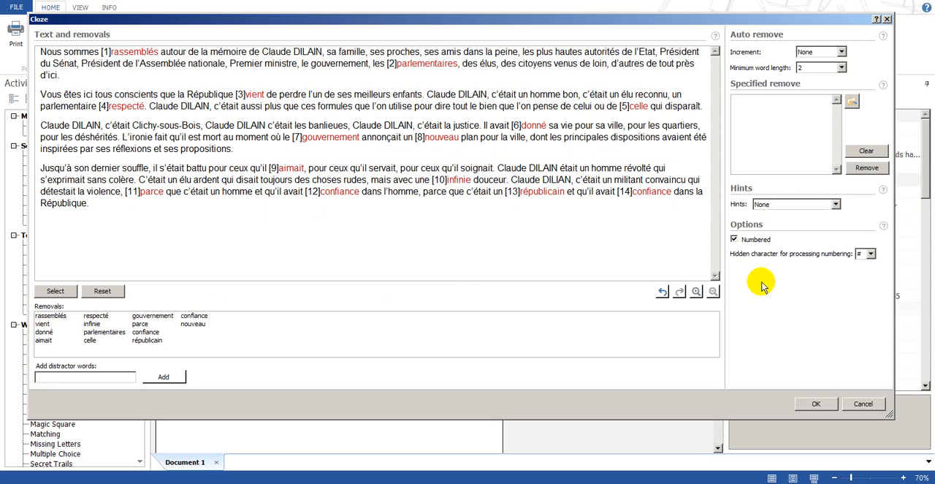
pyautogui.click(815, 405)
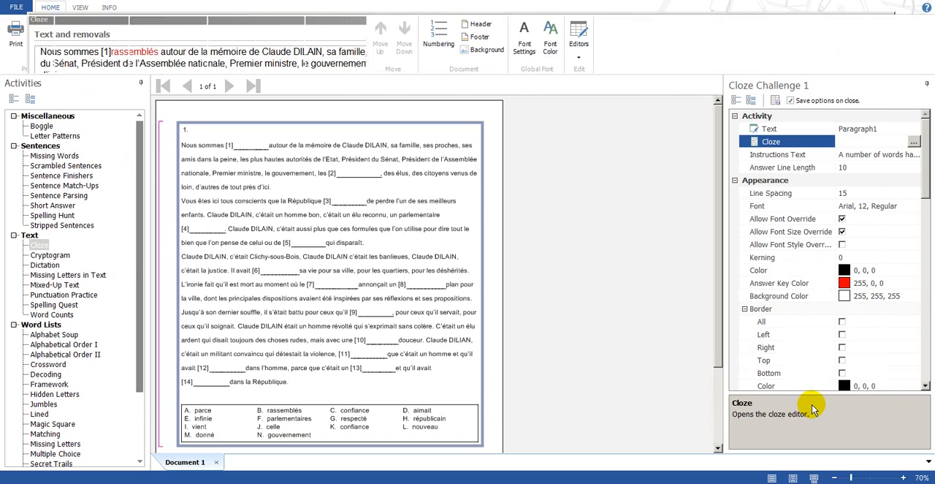
# - Review the whole cloze worksheet, show its answer key to check the removed words, and hide the key again
pyautogui.moveTo(719, 332); pyautogui.dragTo(721, 343)
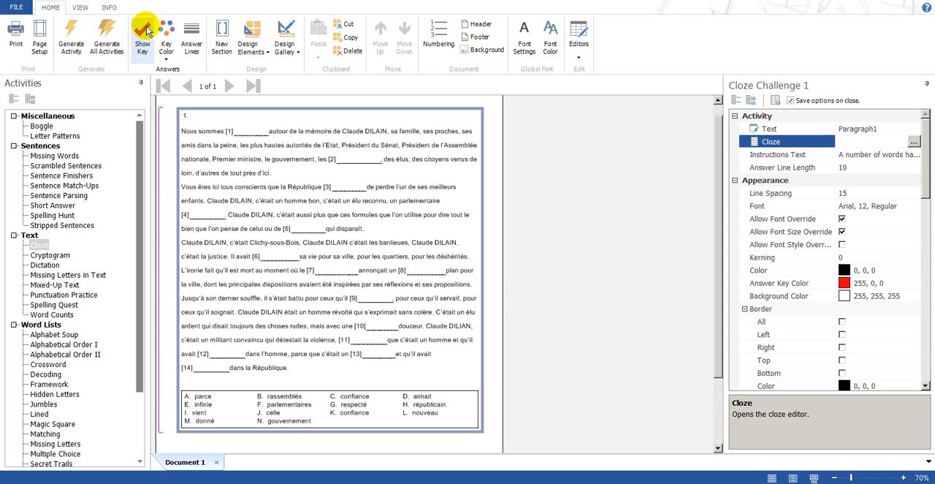
pyautogui.click(142, 50)
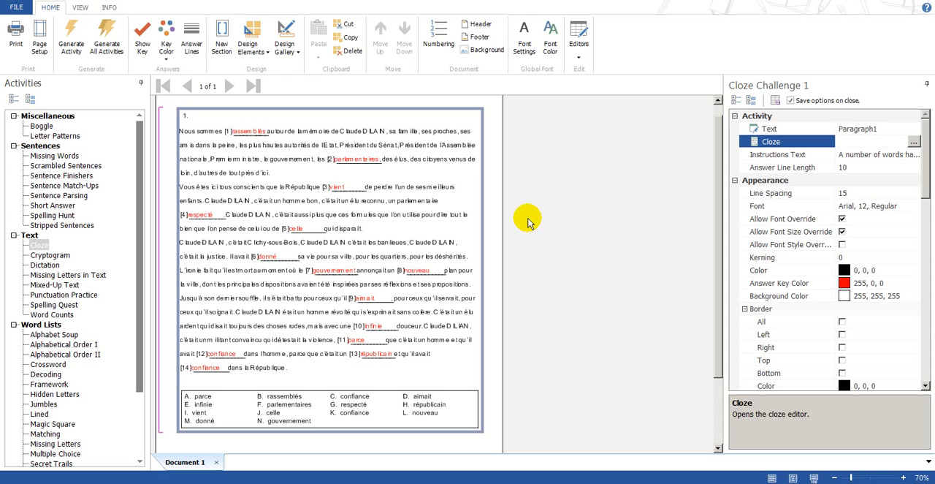
pyautogui.click(142, 40)
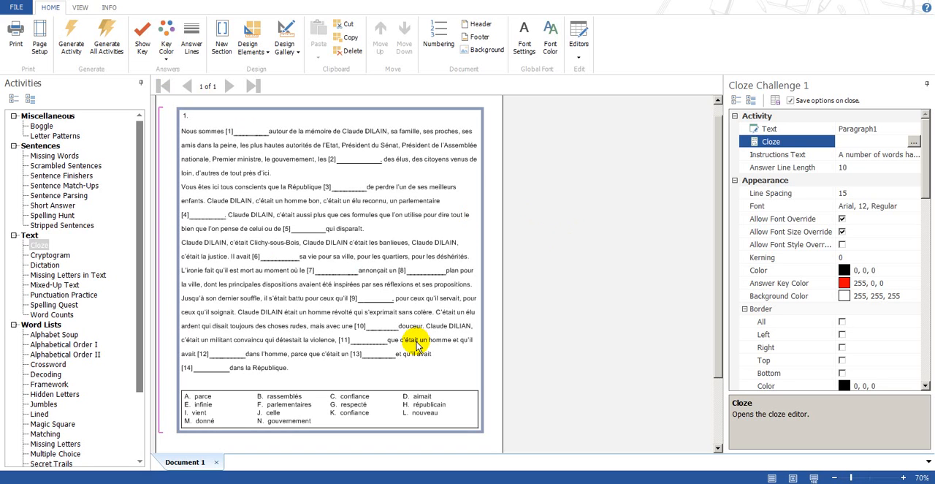
# - Switch back to the browser showing the Élysée speech
pyautogui.hotkey('alt', 'Tab')
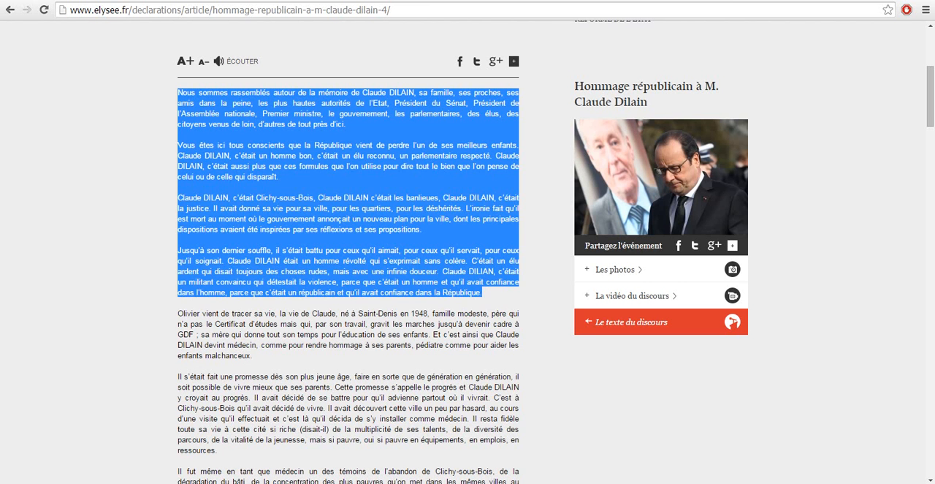